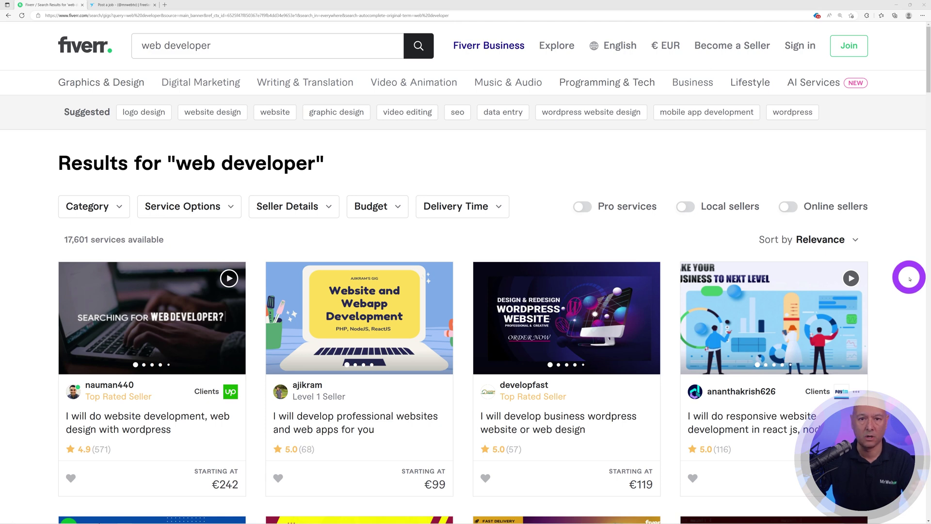
# Scroll down the Fiverr 'web developer' results listing 17,601 services.
pyautogui.scroll(-2, 907, 277)
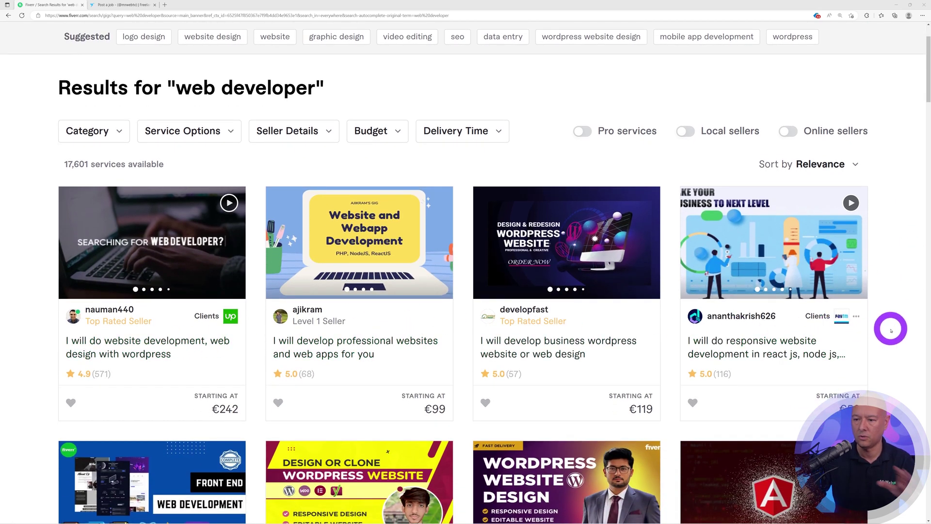
# Browse the Fiverr 'web developer' gig cards and their starting prices.
pyautogui.scroll(-5, 891, 330)
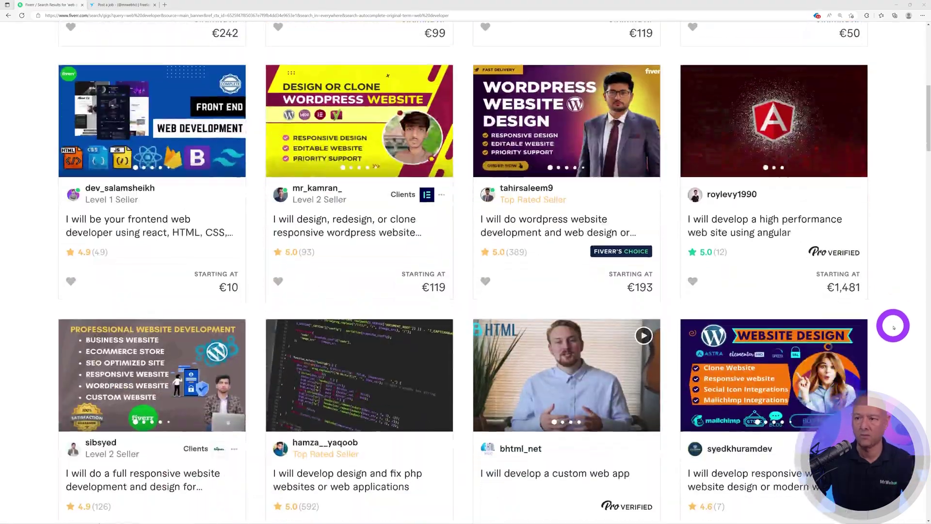
pyautogui.scroll(-20, 894, 327)
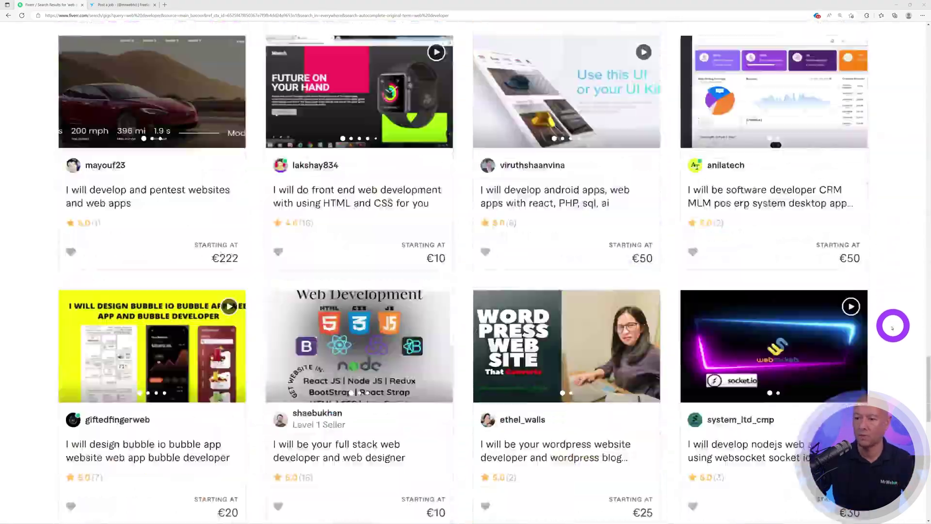
pyautogui.scroll(12, 893, 328)
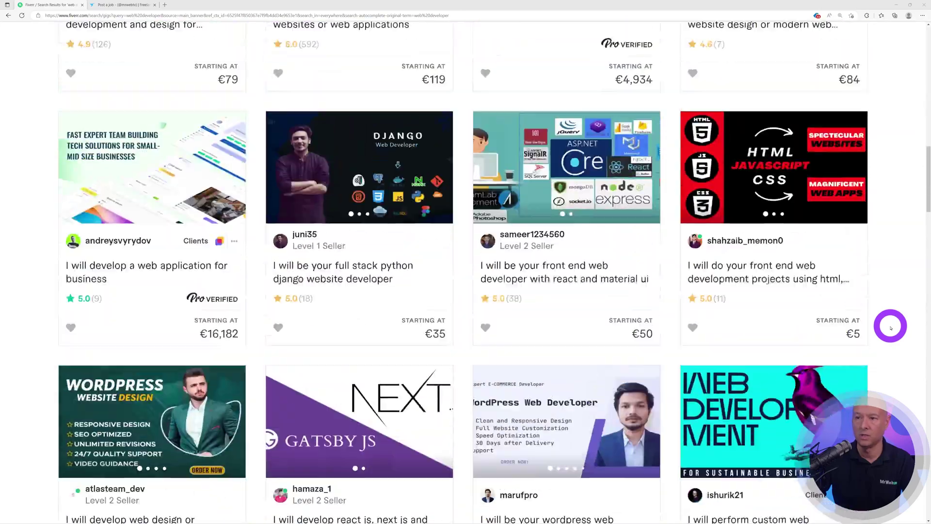
pyautogui.scroll(15, 891, 328)
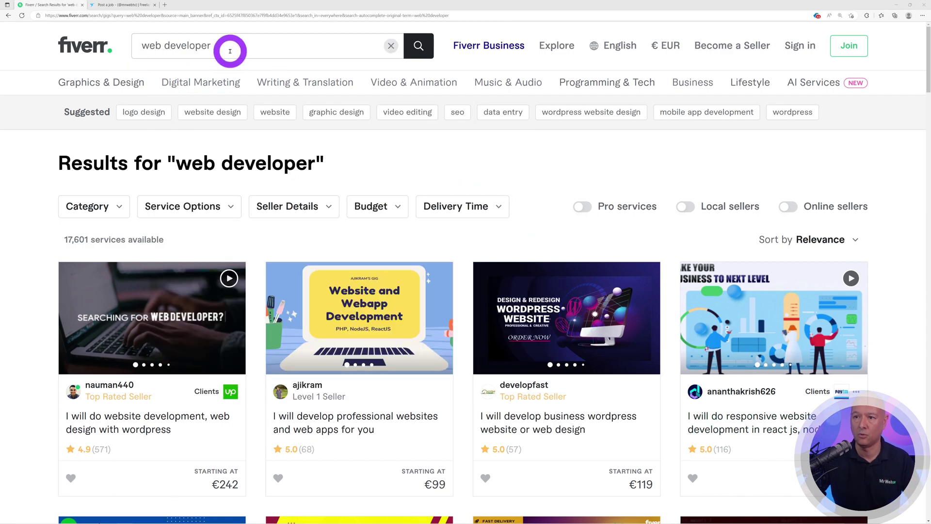
pyautogui.scroll(-5, 855, 256)
pyautogui.scroll(-3, 855, 255)
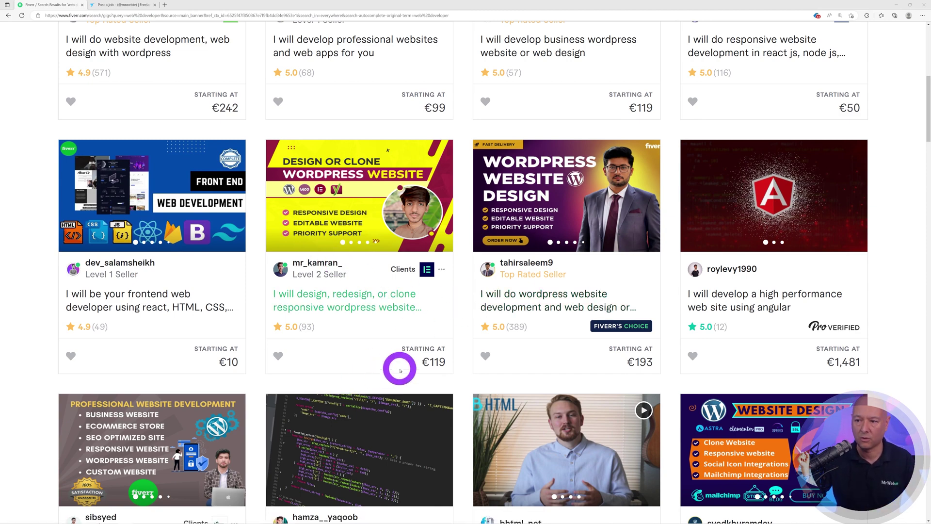
pyautogui.scroll(8, 894, 356)
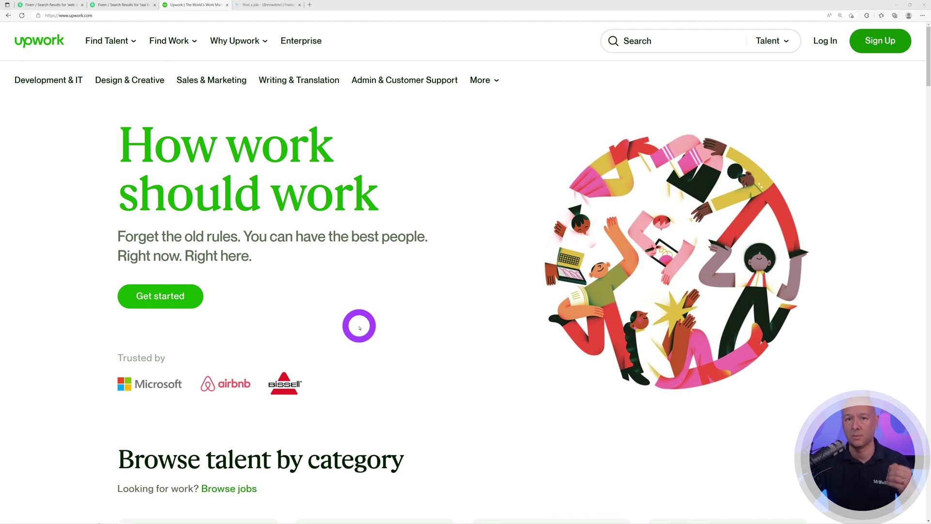
# Search Upwork for 'web designer' freelancers.
pyautogui.click(660, 42)
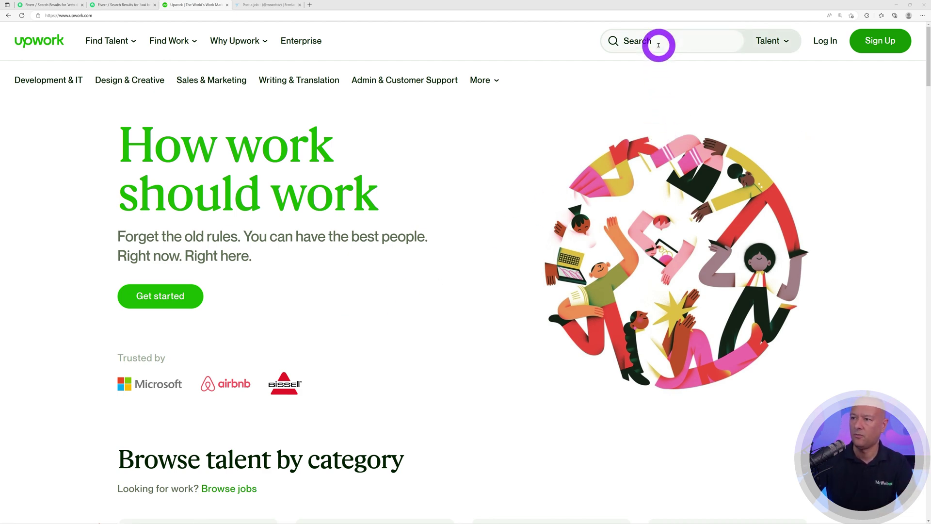
pyautogui.write('web designer')
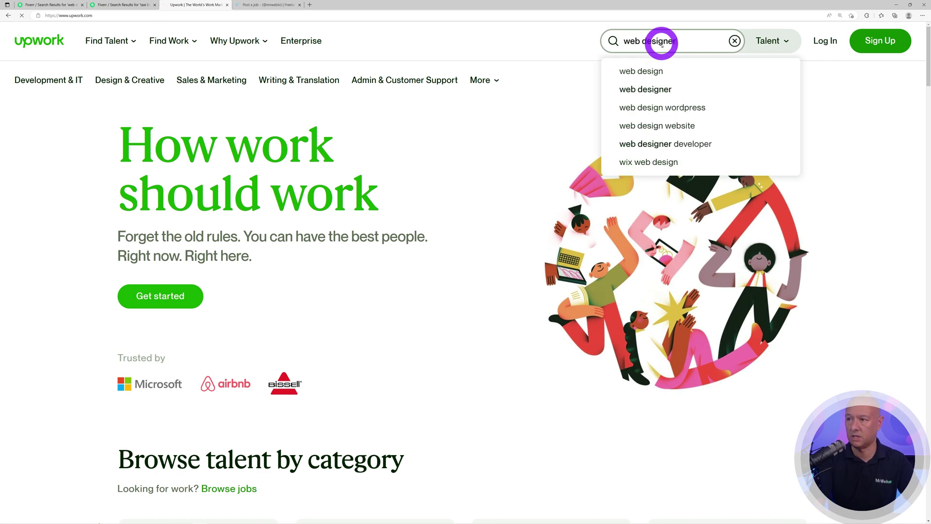
pyautogui.press('Return')
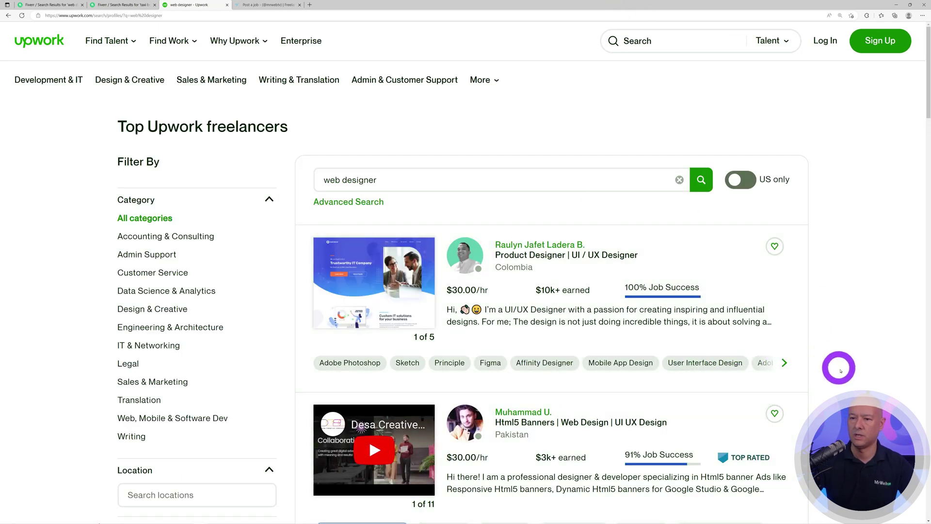
pyautogui.scroll(-8, 836, 367)
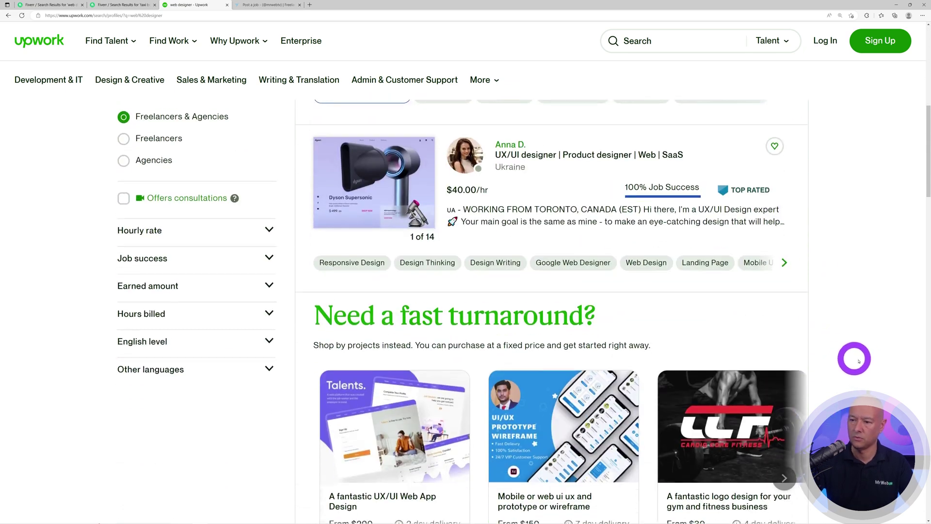
pyautogui.scroll(8, 864, 362)
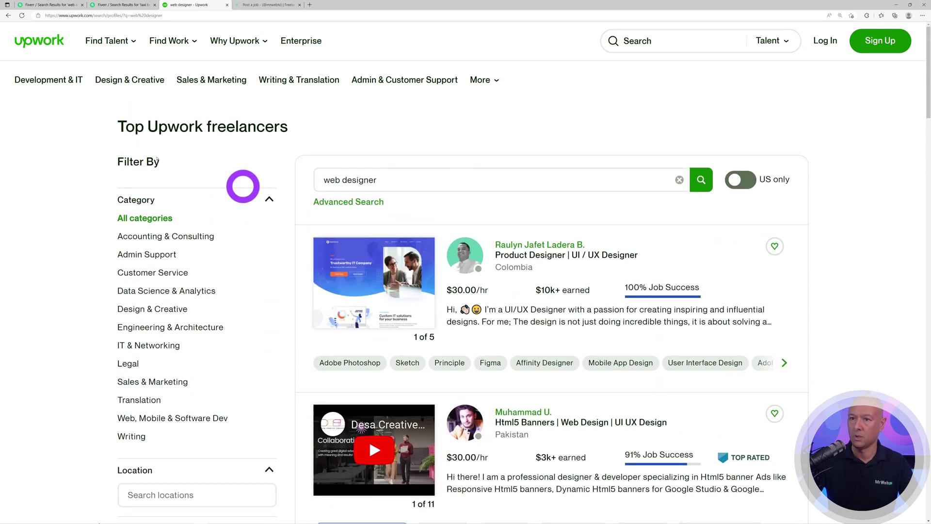
# Go to 'Post a job and hire a pro', landing on Freelancer.com's project-posting form.
pyautogui.moveTo(133, 45)
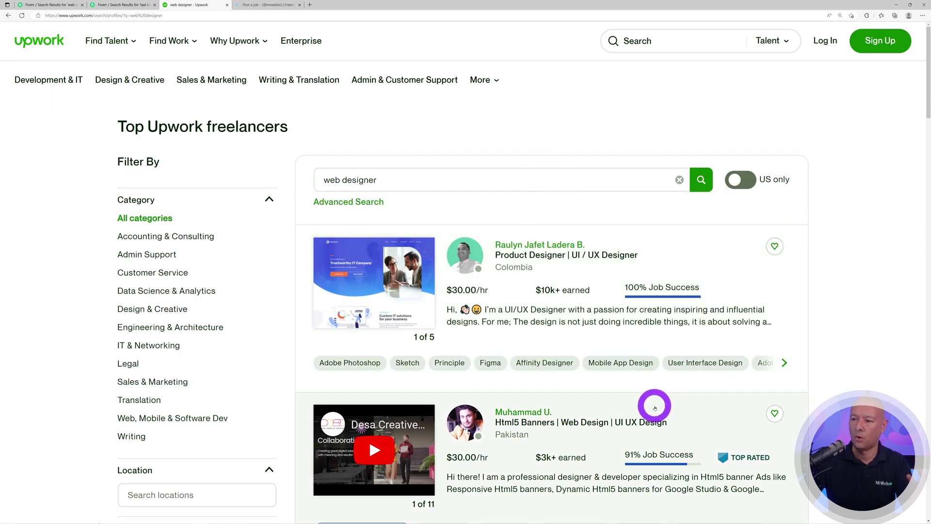
pyautogui.scroll(-10, 625, 412)
pyautogui.scroll(7, 620, 412)
pyautogui.scroll(4, 623, 418)
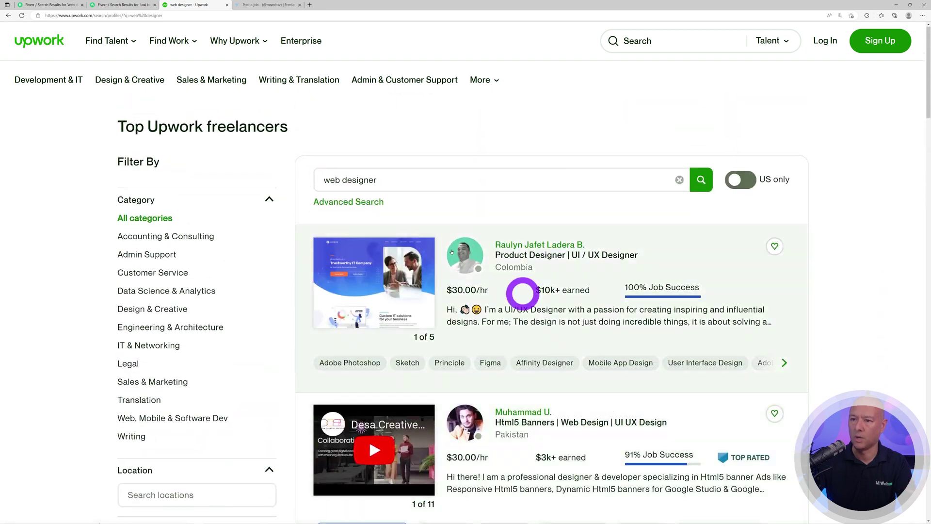
pyautogui.click(104, 98)
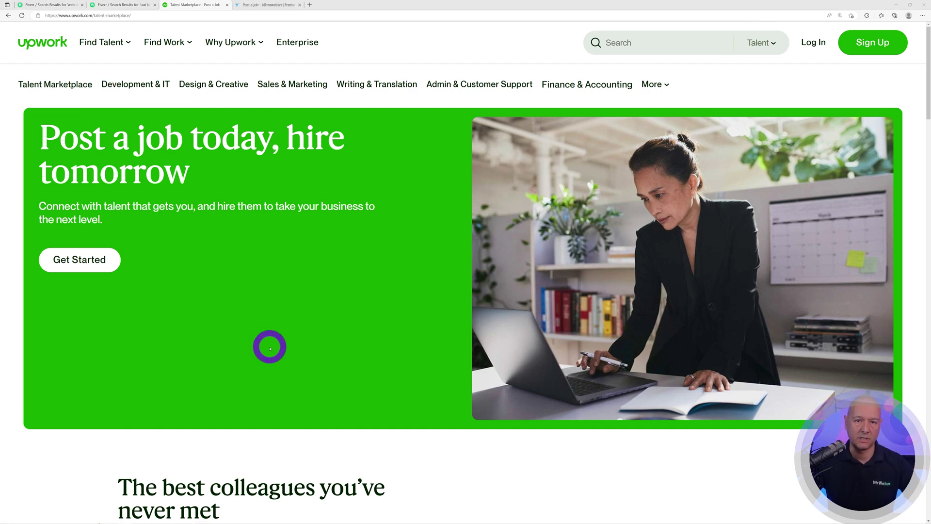
pyautogui.click(265, 5)
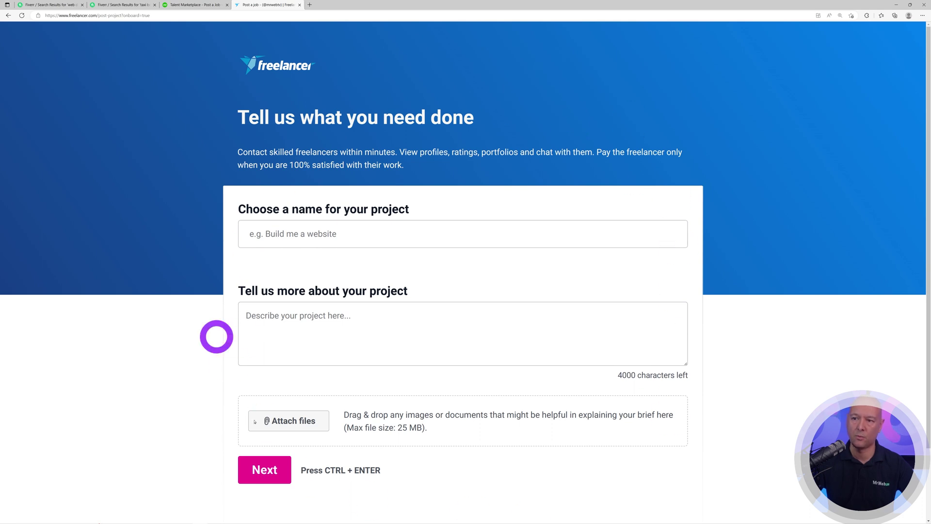
# Paste the project name 'Complete Taxi booking website' and the full taxi booking description.
pyautogui.click(241, 310)
pyautogui.click(227, 307)
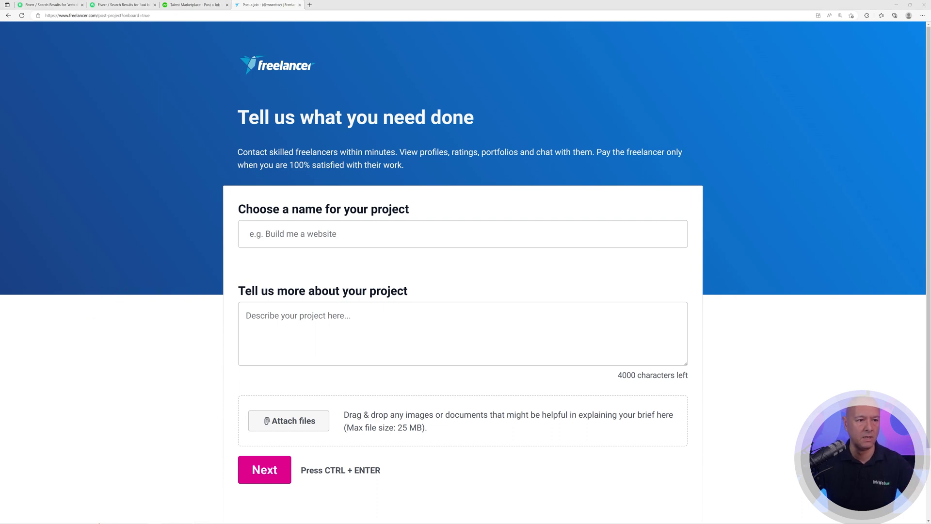
pyautogui.click(392, 245)
pyautogui.write('Complete Taxi booking website')
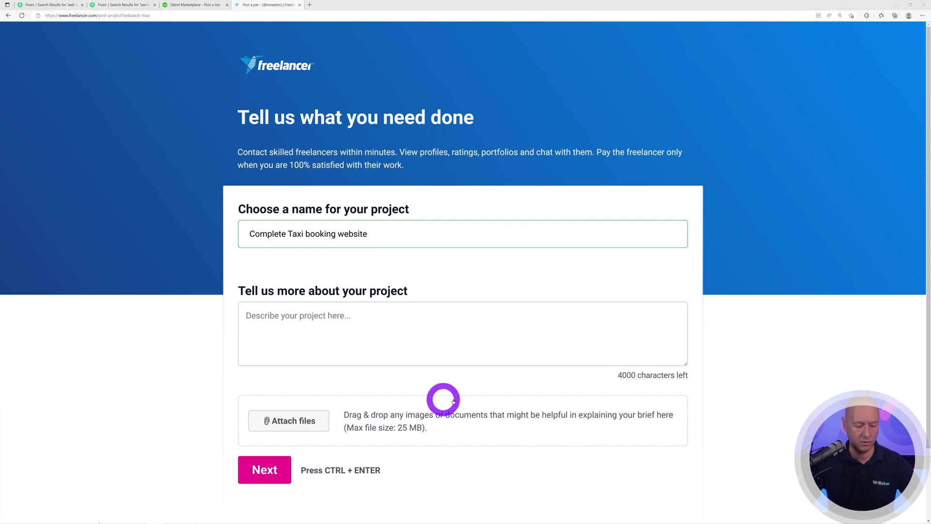
pyautogui.click(379, 330)
pyautogui.hotkey('ctrl', 'v')
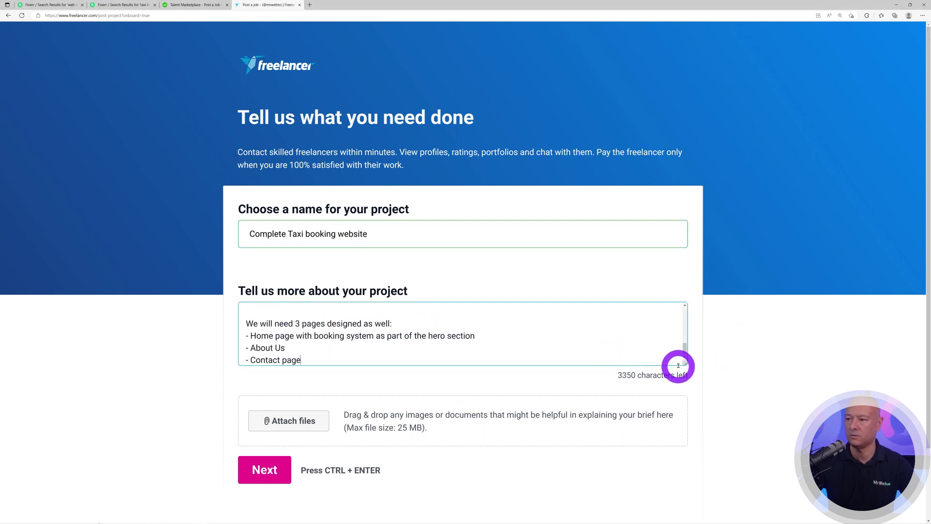
# Enlarge the description box and correct 'purpuses' to 'purposes'.
pyautogui.moveTo(686, 365); pyautogui.dragTo(689, 495)
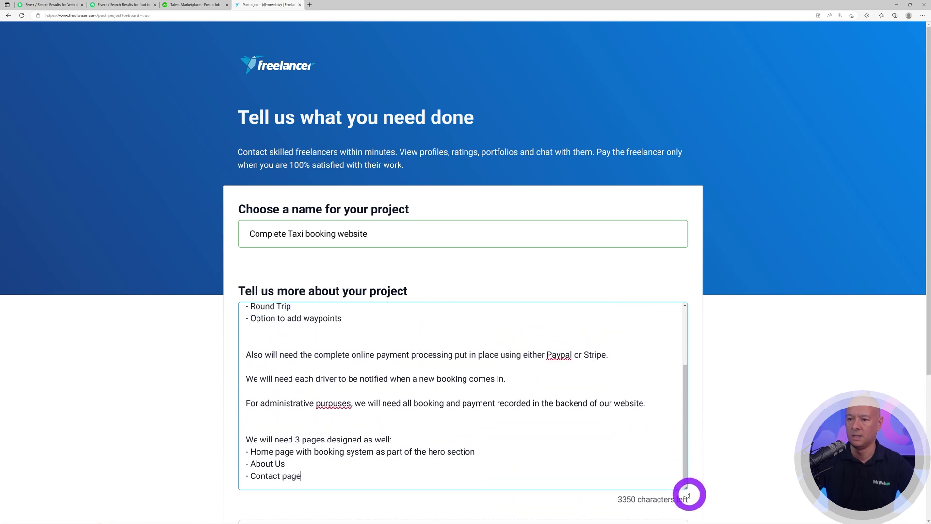
pyautogui.scroll(-5, 781, 422)
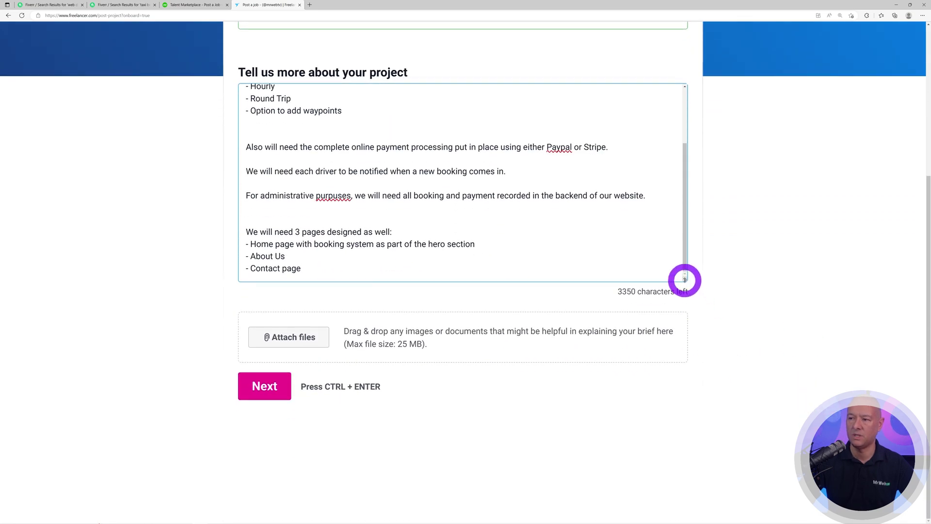
pyautogui.moveTo(684, 279); pyautogui.dragTo(687, 377)
pyautogui.click(337, 279)
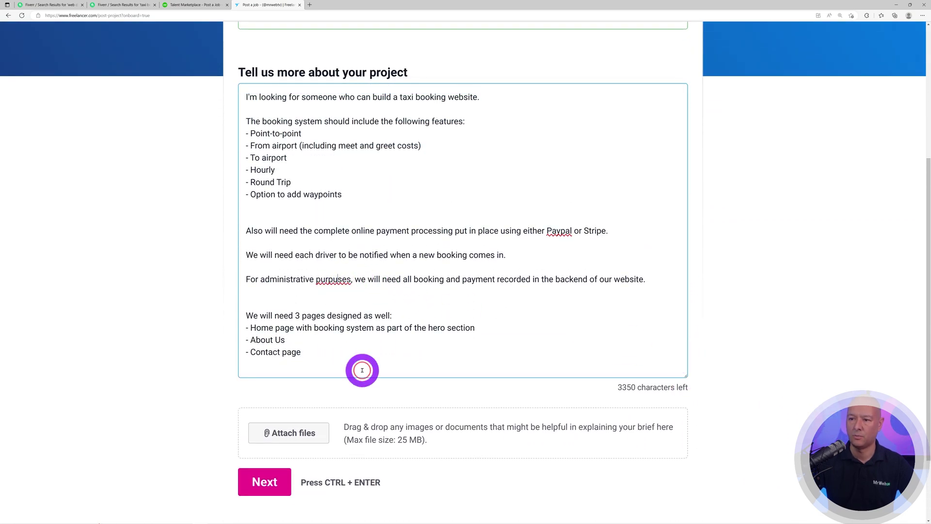
pyautogui.press('BackSpace')
pyautogui.write('o')
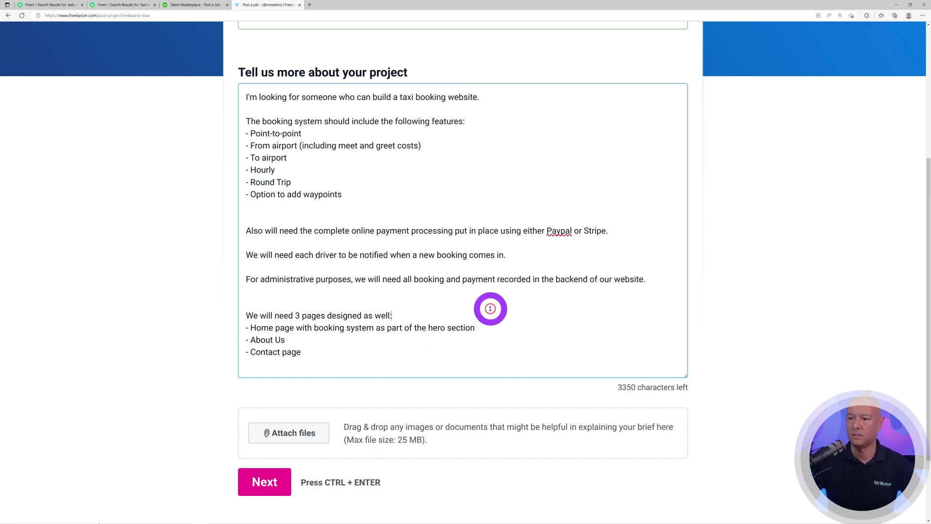
pyautogui.scroll(3, 731, 370)
# Delete the extra blank line above the 'Also will need...' payment paragraph.
pyautogui.scroll(-2, 441, 332)
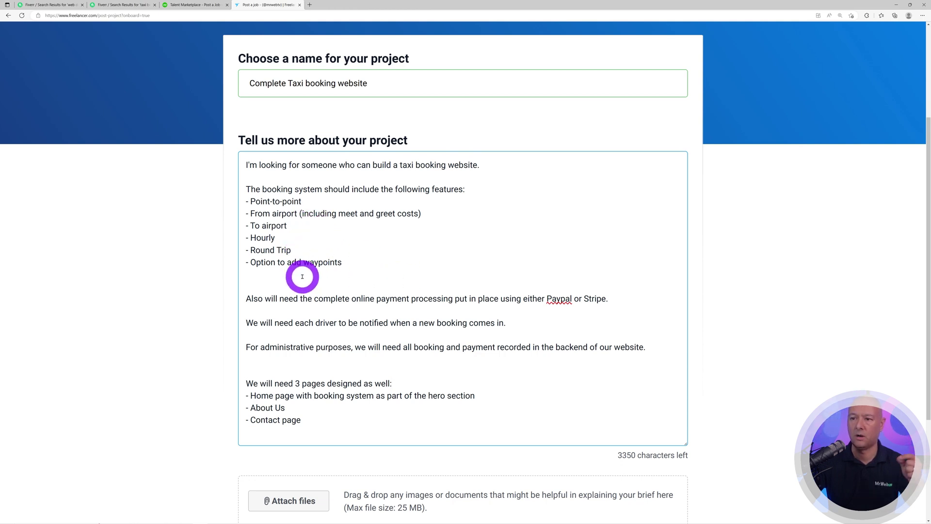
pyautogui.click(366, 282)
pyautogui.press('BackSpace')
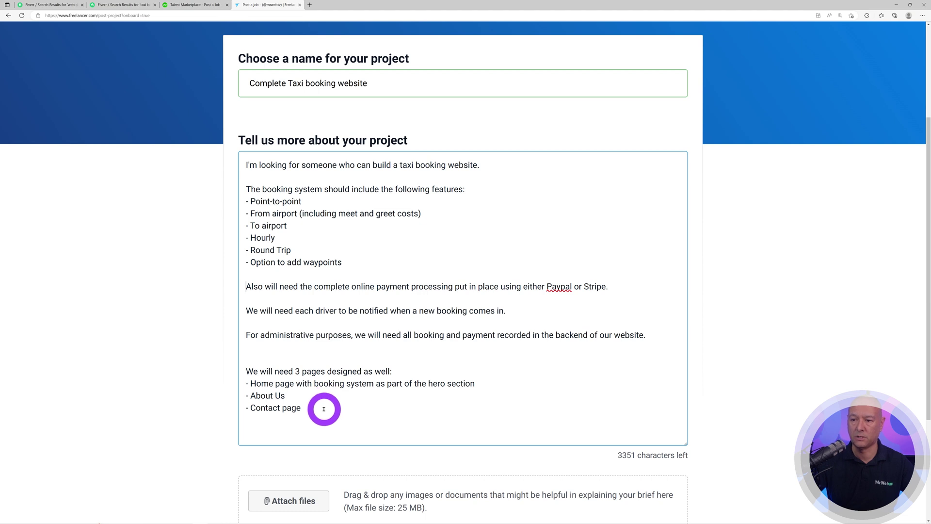
pyautogui.moveTo(315, 383); pyautogui.dragTo(470, 383)
pyautogui.click(478, 384)
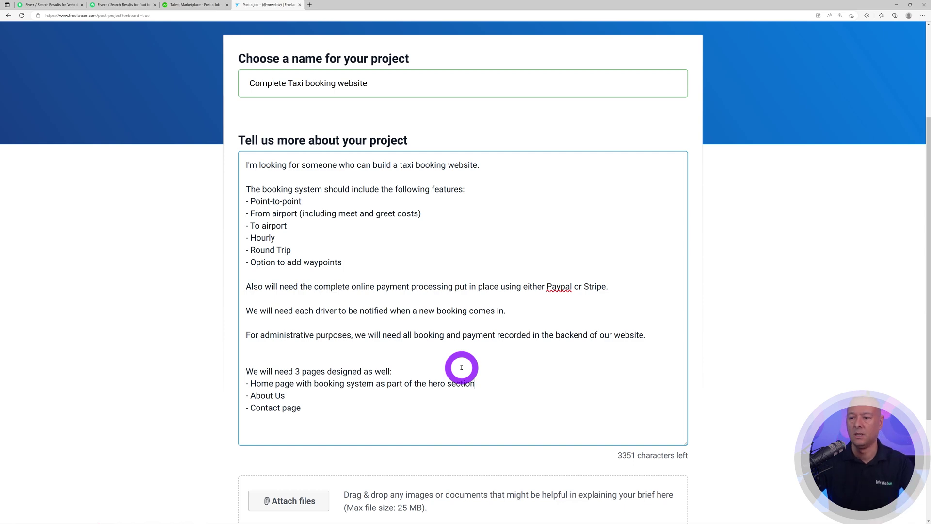
# Accept the detected skills PHP, Website Design, HTML, Graphic Design and MySQL.
pyautogui.scroll(-3, 672, 384)
pyautogui.click(281, 384)
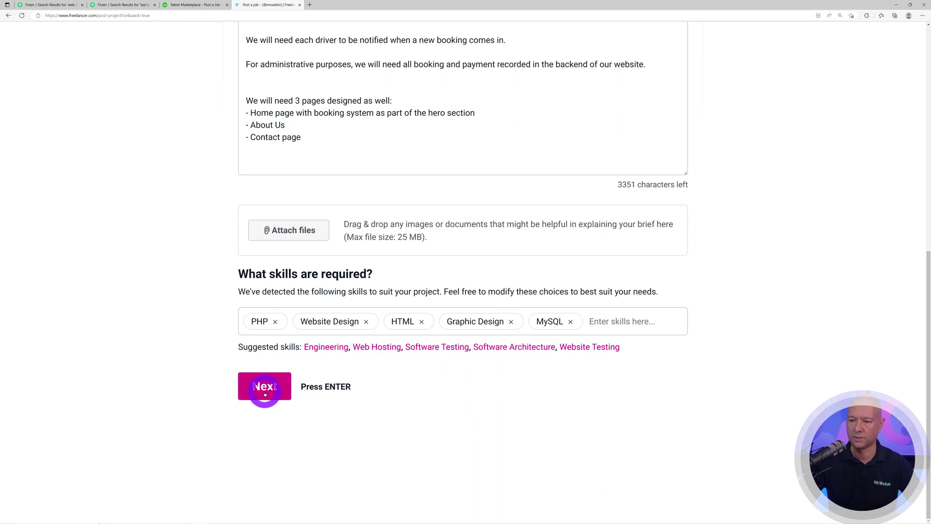
pyautogui.click(264, 394)
# Select the Pay fixed price option and open the EUR estimated budget dropdown.
pyautogui.scroll(3, 414, 417)
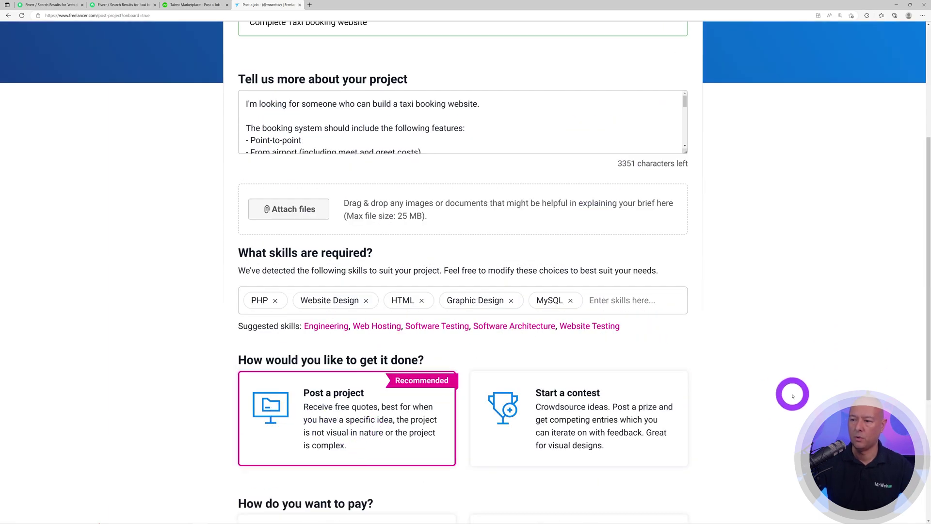
pyautogui.scroll(-4, 793, 395)
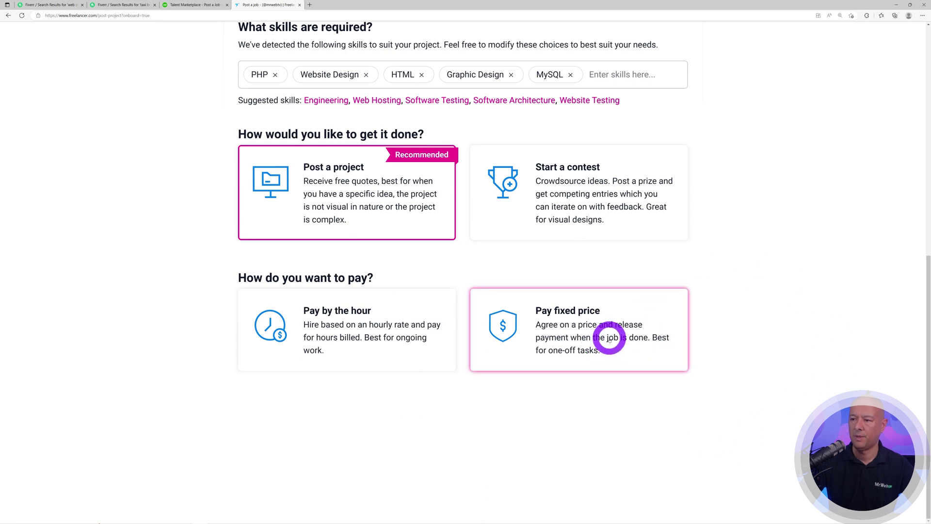
pyautogui.click(607, 345)
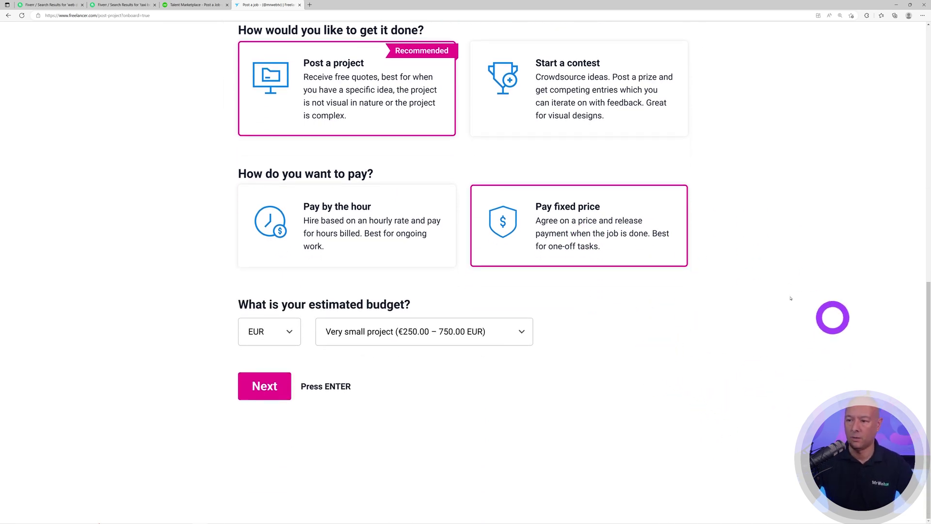
pyautogui.click(521, 332)
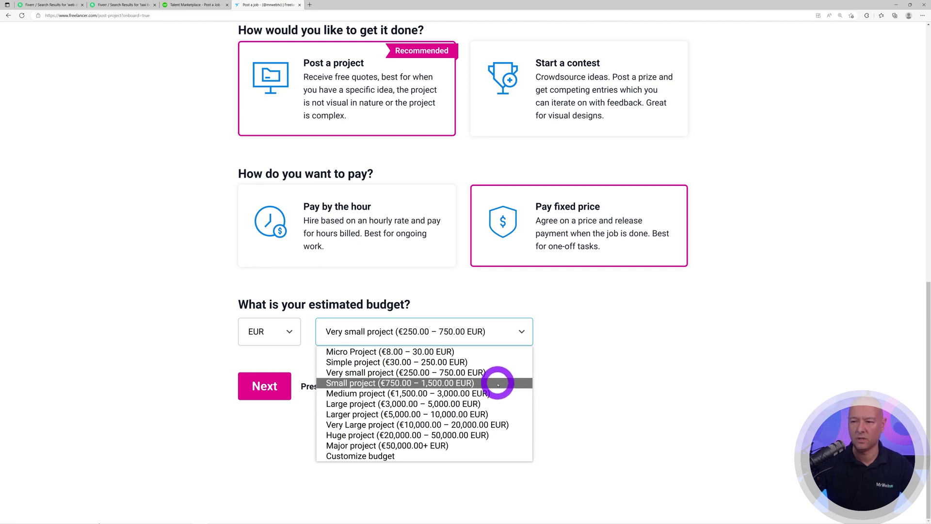
# Choose Customize budget with minimum €750 and maximum €3,000.
pyautogui.click(630, 385)
pyautogui.click(516, 339)
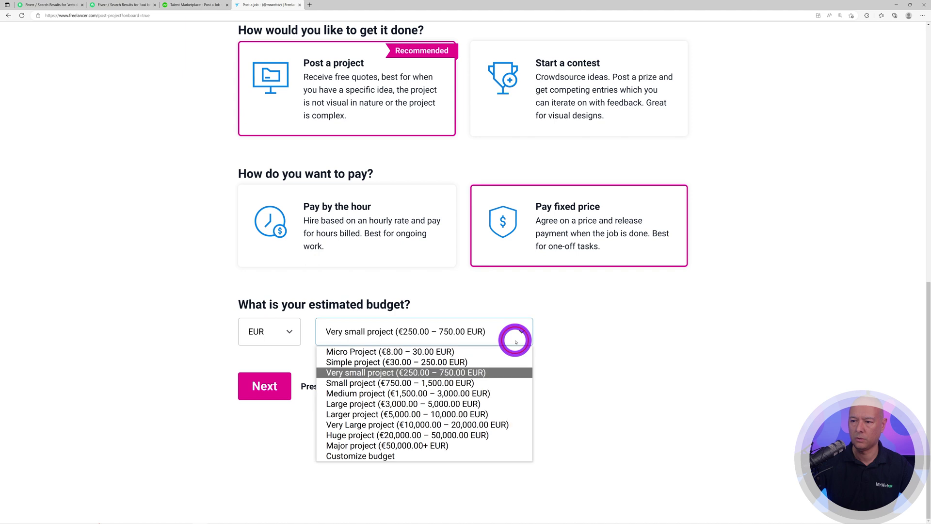
pyautogui.click(442, 455)
pyautogui.scroll(-2, 339, 378)
pyautogui.click(262, 304)
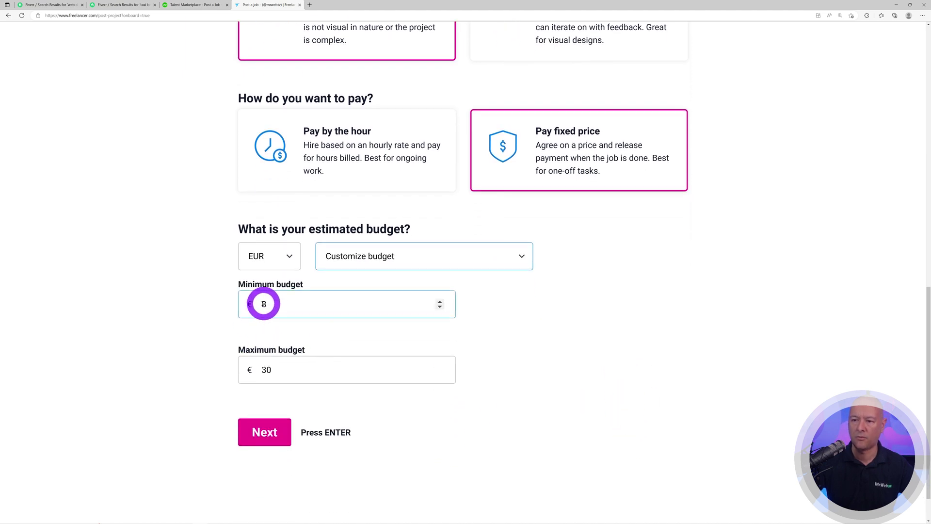
pyautogui.doubleClick(290, 309)
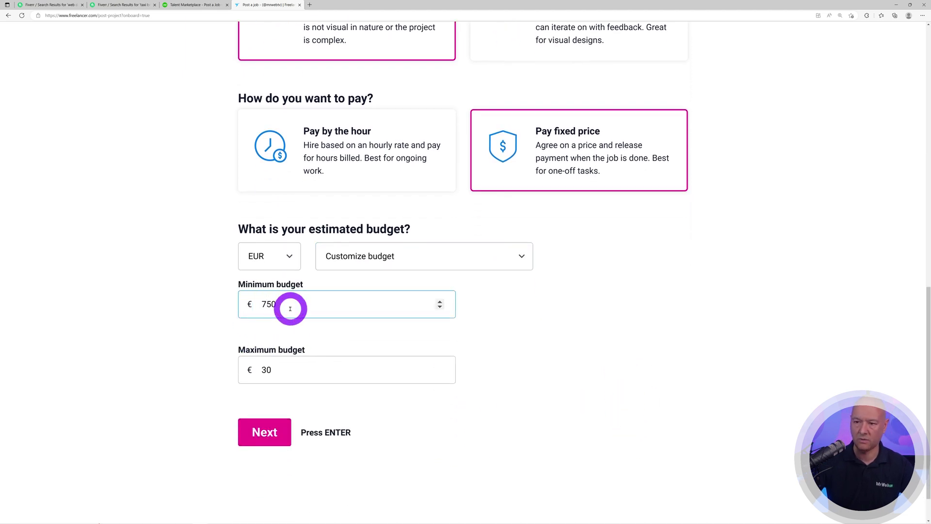
pyautogui.click(264, 374)
pyautogui.write('00')
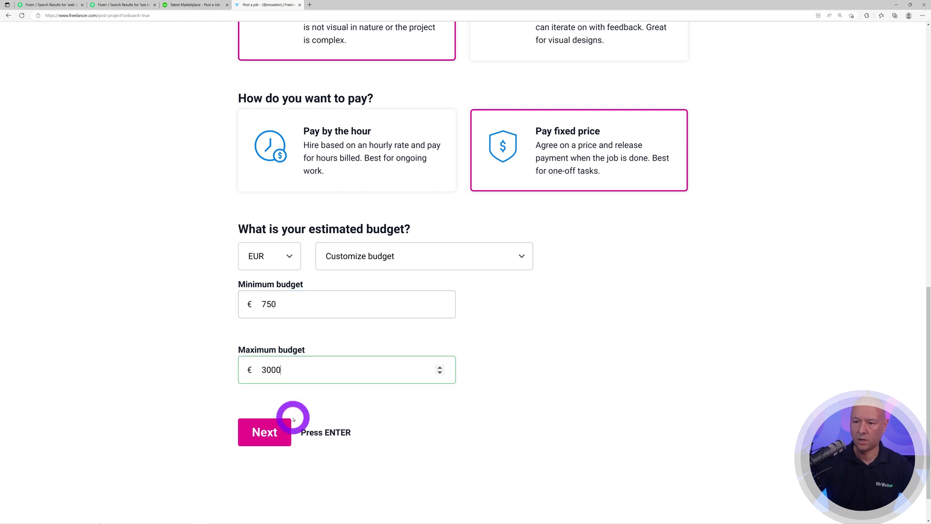
pyautogui.click(166, 379)
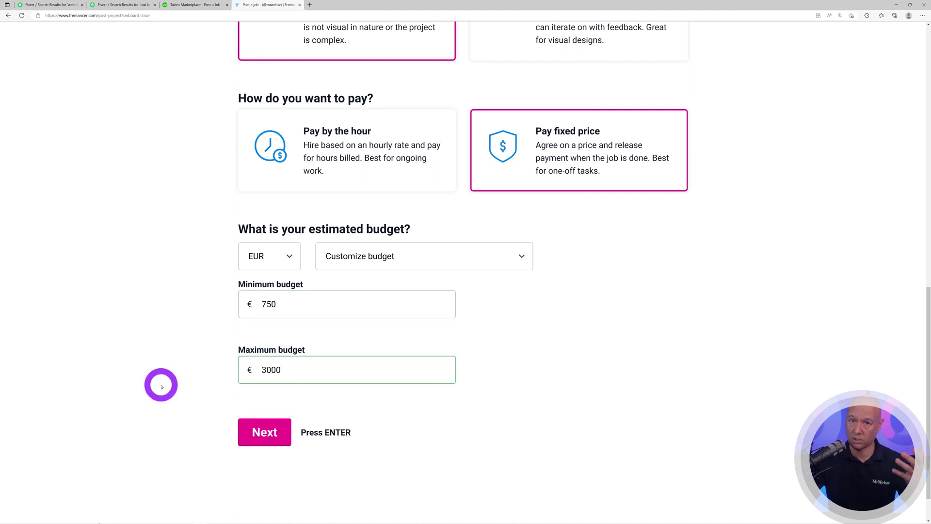
# Pick the free Standard project with no upgrades and reach the review step.
pyautogui.click(264, 431)
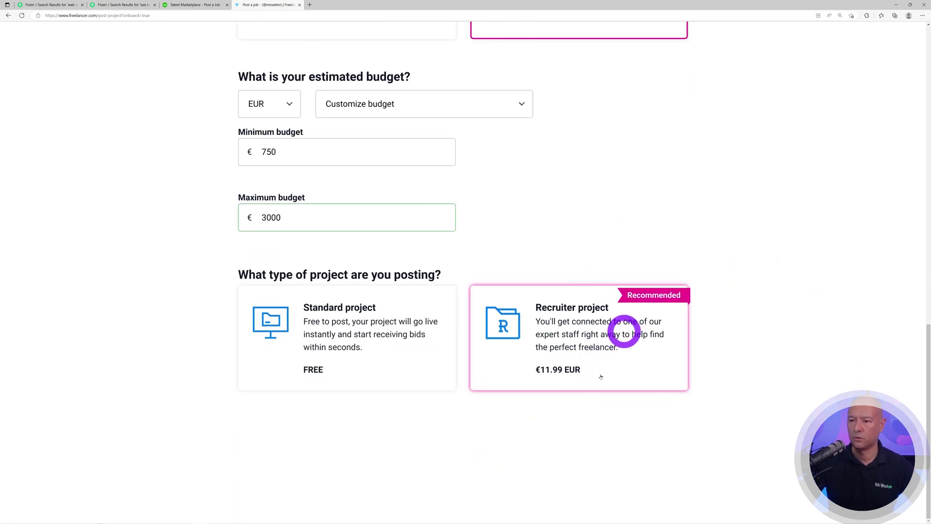
pyautogui.click(362, 344)
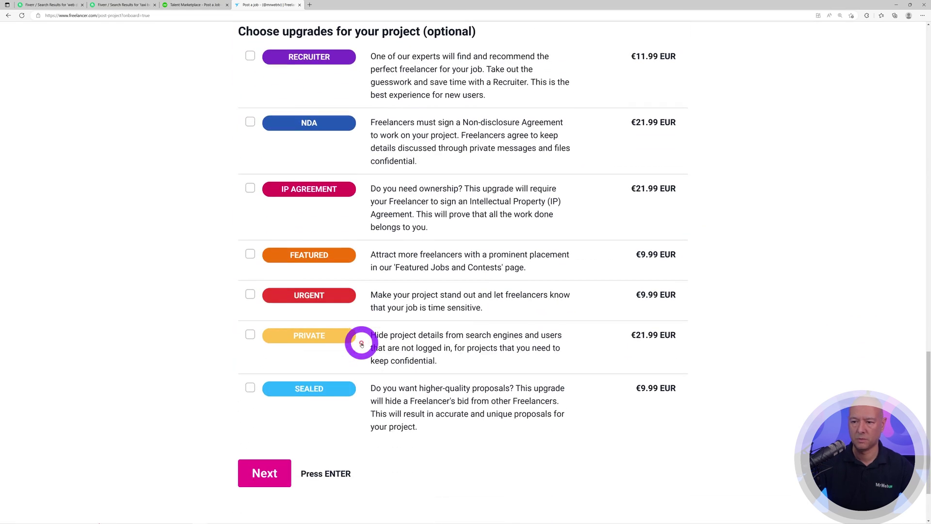
pyautogui.click(258, 472)
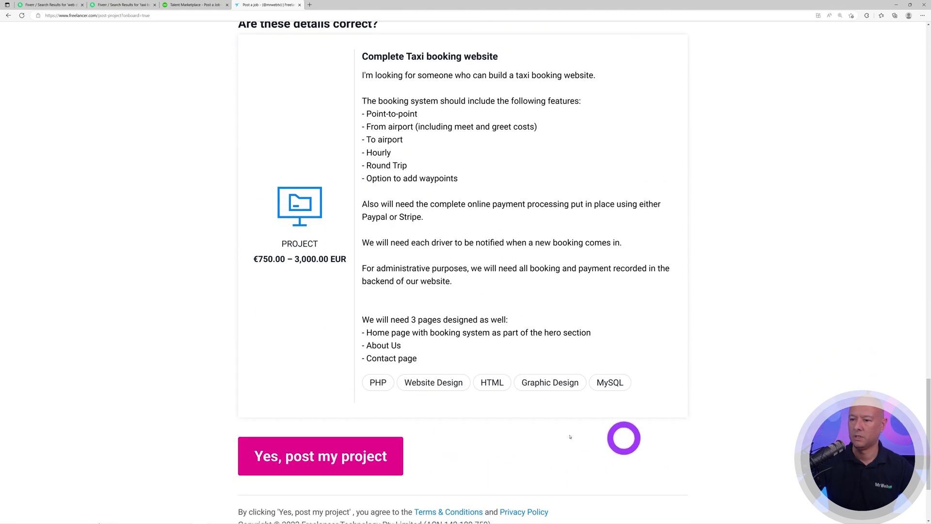
# Post the taxi booking project and accept the complimentary Recruiter upgrade.
pyautogui.click(335, 461)
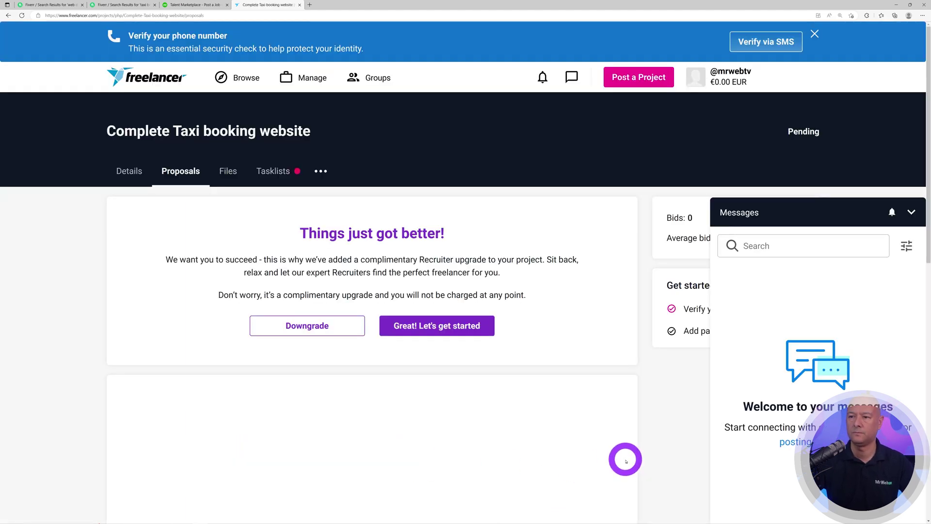
pyautogui.click(911, 213)
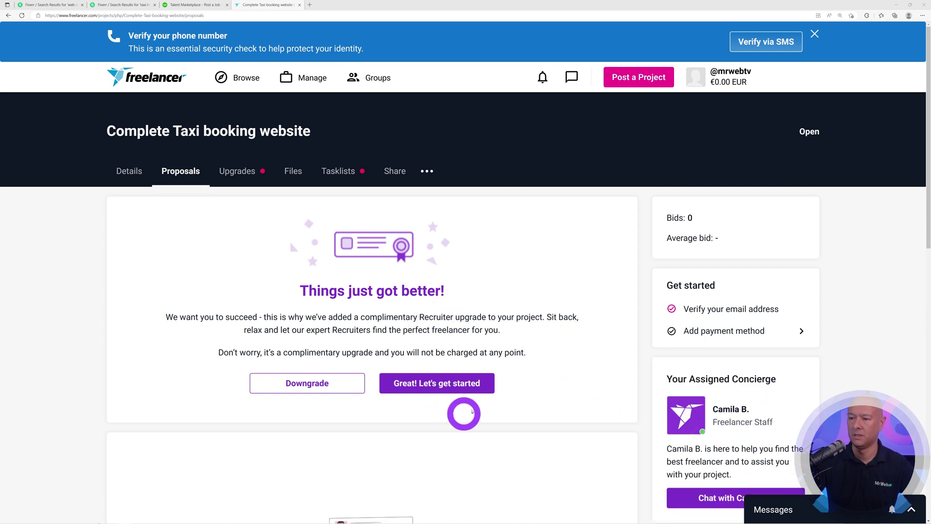
pyautogui.click(438, 387)
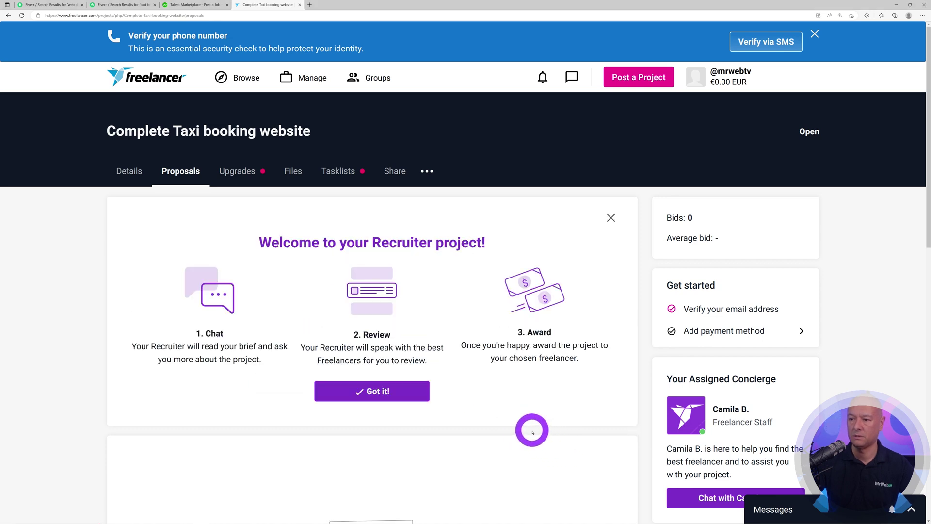
pyautogui.click(400, 394)
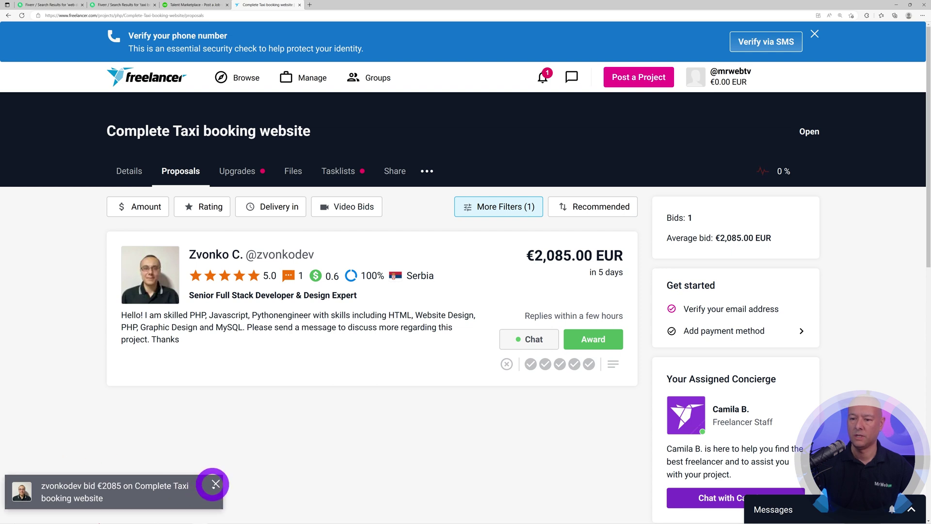
# Close the bid notification and concierge chat, then review the 28 bids averaging €1,832.44.
pyautogui.click(216, 484)
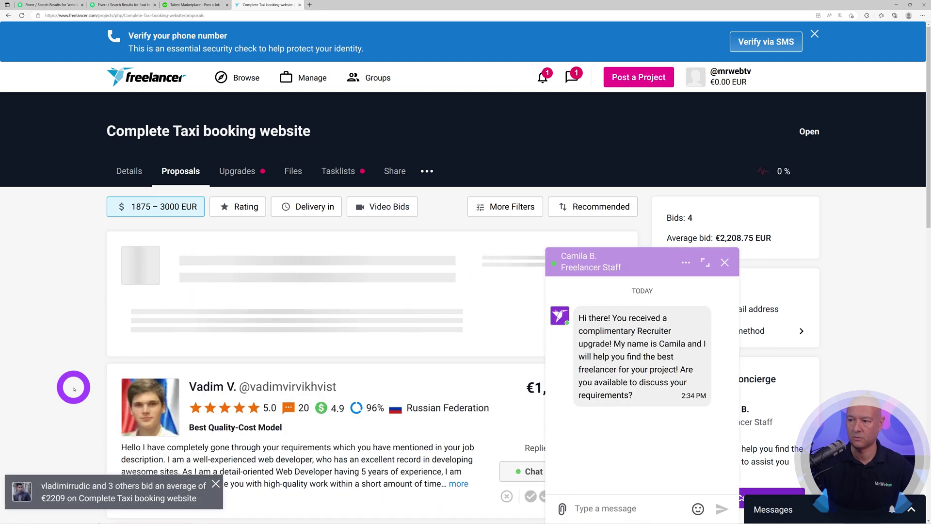
pyautogui.click(725, 263)
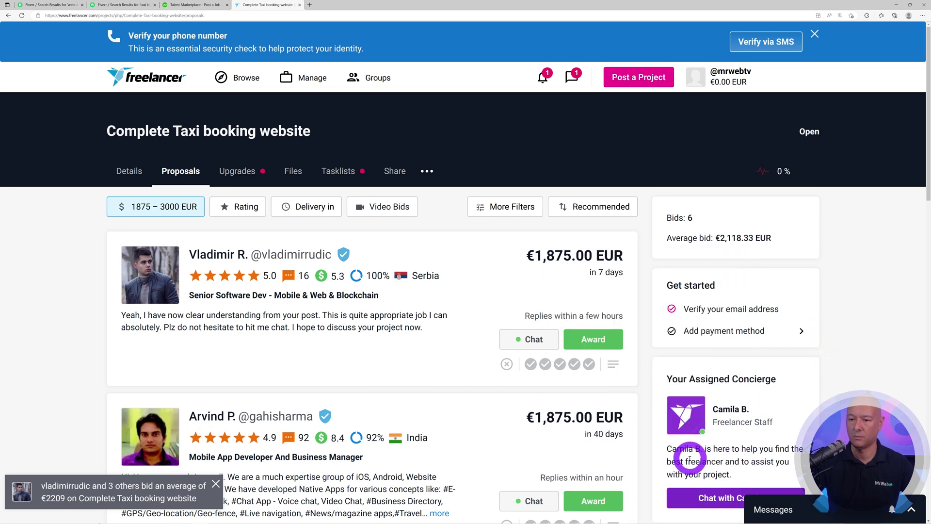
pyautogui.scroll(-15, 333, 296)
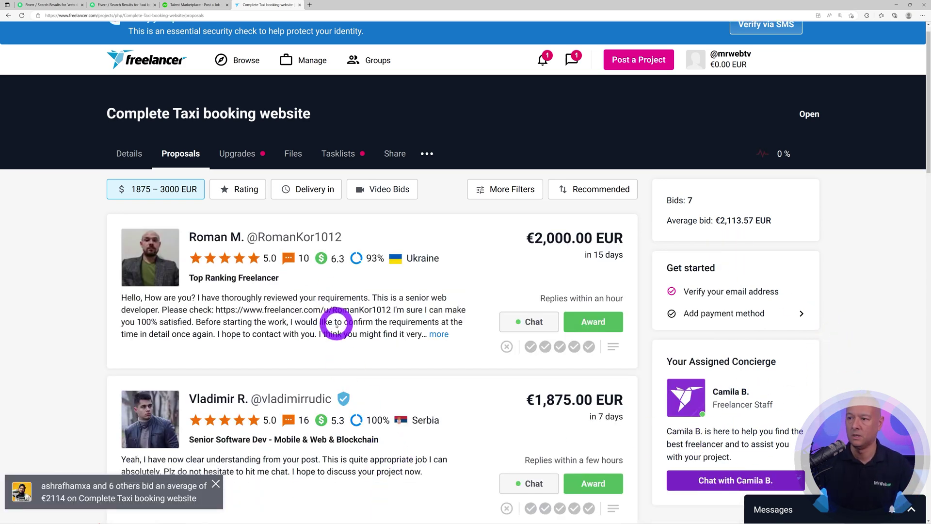
pyautogui.scroll(-8, 374, 352)
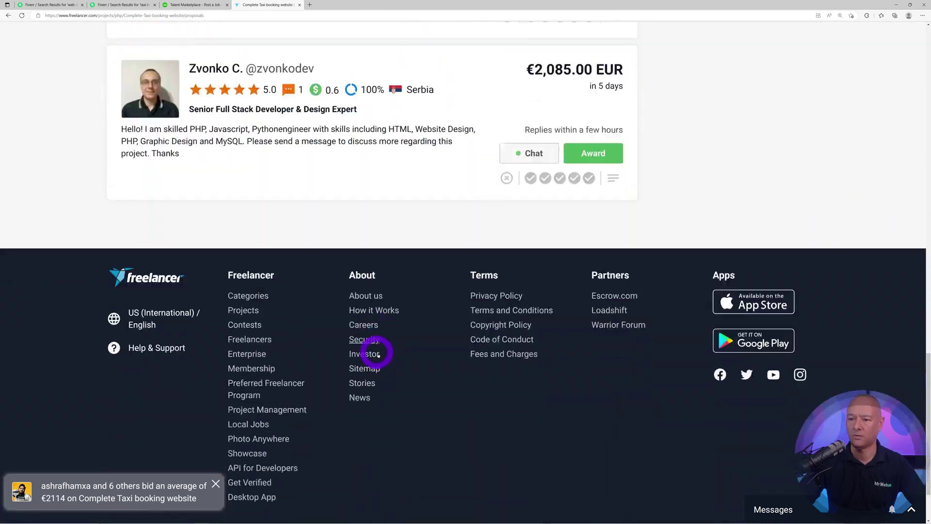
pyautogui.scroll(7, 383, 359)
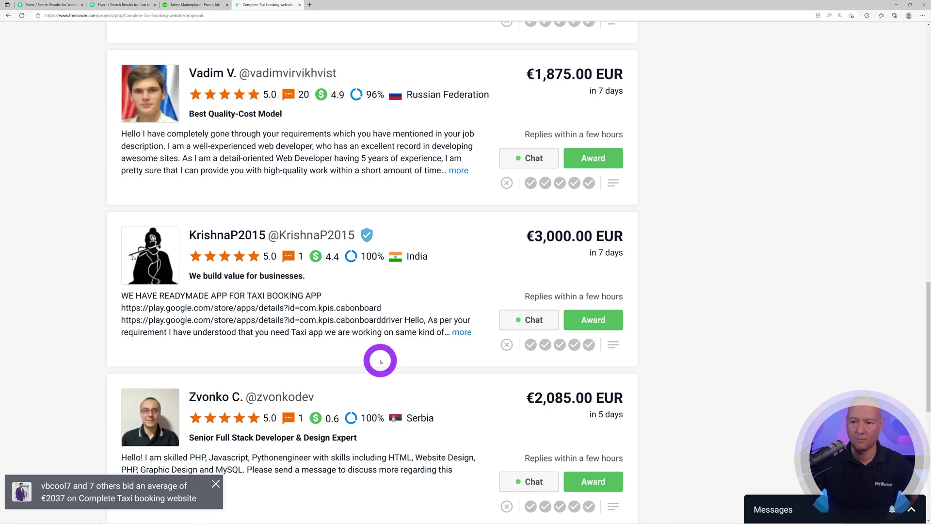
pyautogui.scroll(10, 97, 362)
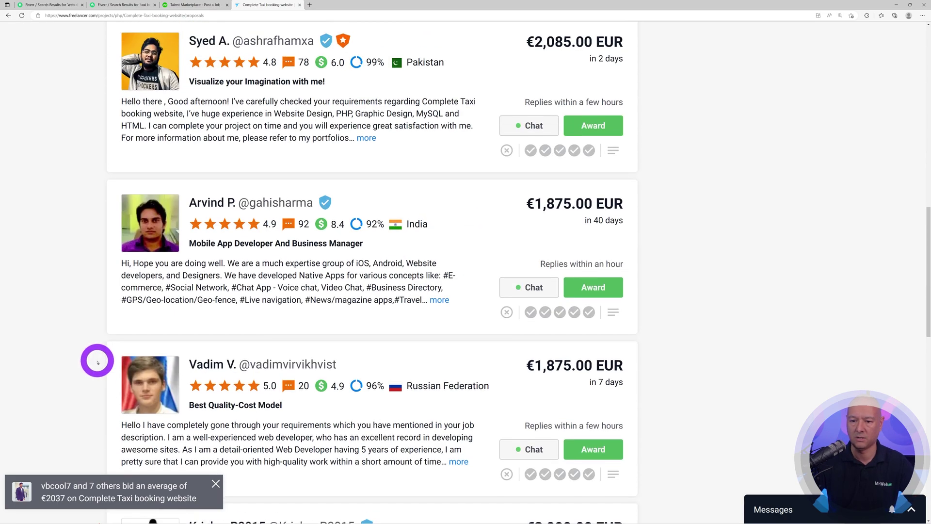
pyautogui.scroll(8, 97, 363)
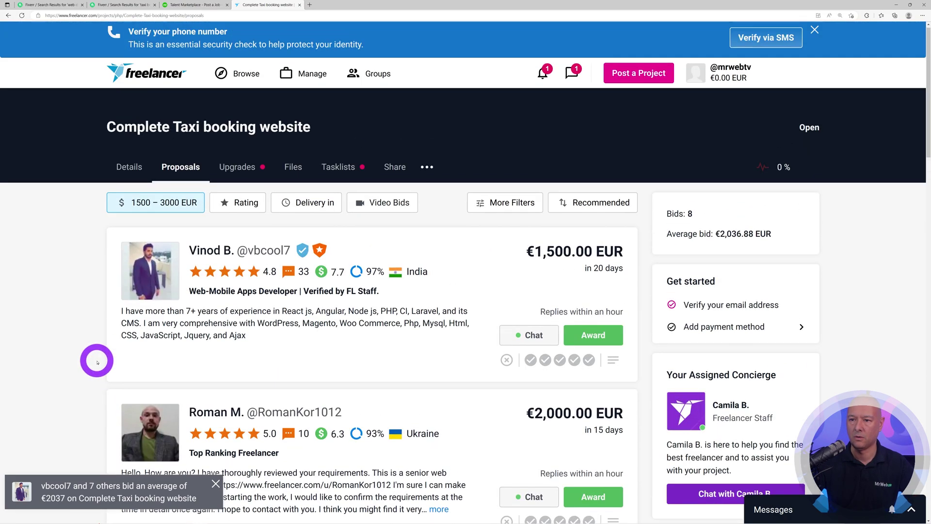
pyautogui.scroll(-2, 97, 362)
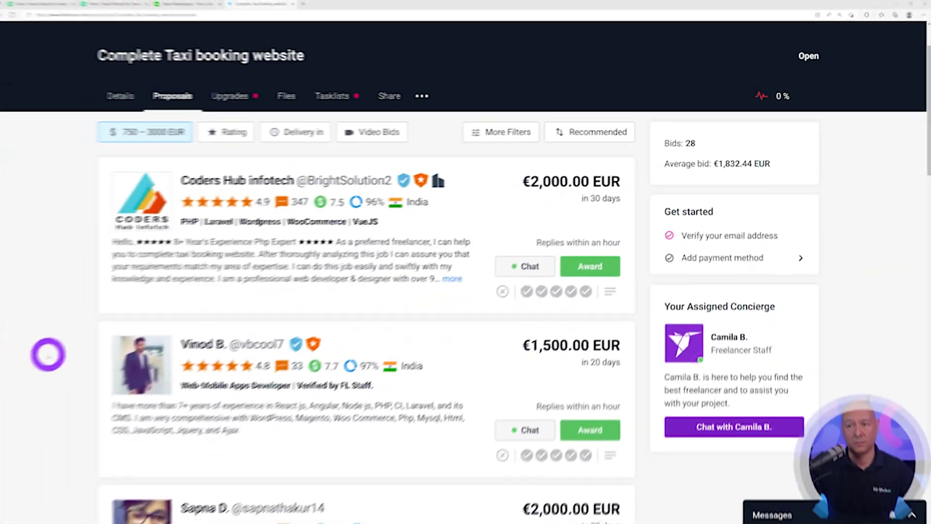
pyautogui.scroll(-20, 58, 353)
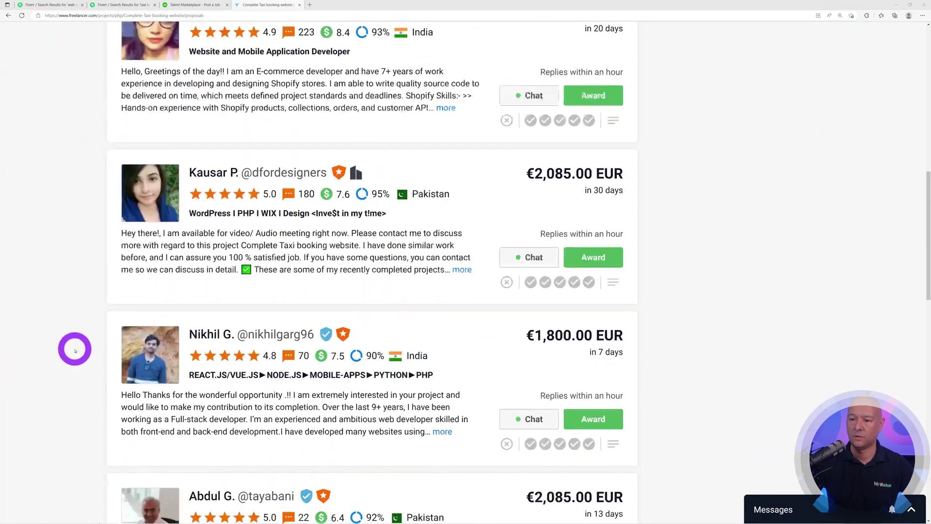
pyautogui.scroll(6, 193, 376)
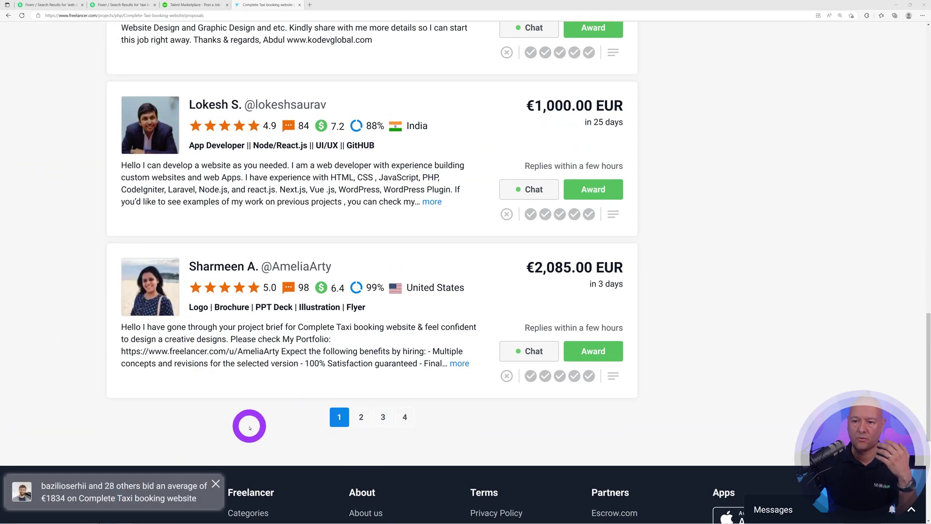
pyautogui.scroll(3, 250, 428)
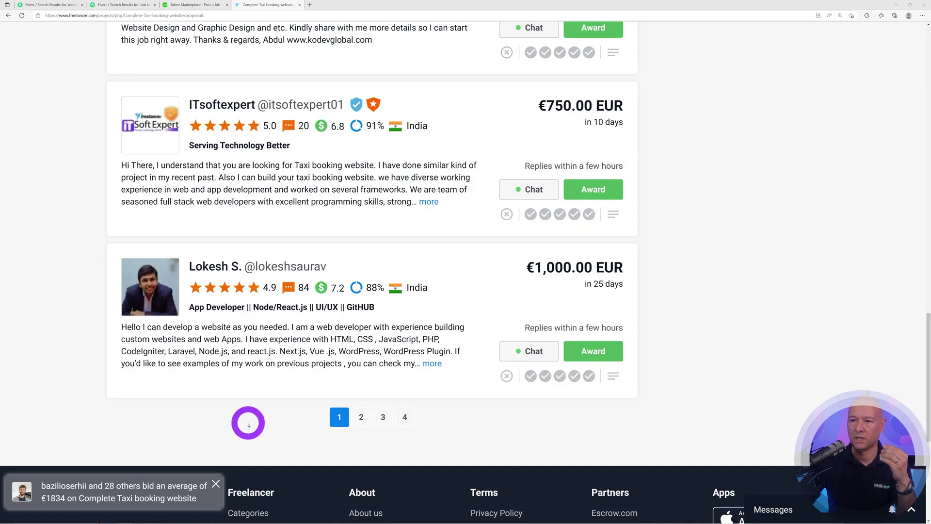
pyautogui.scroll(12, 249, 424)
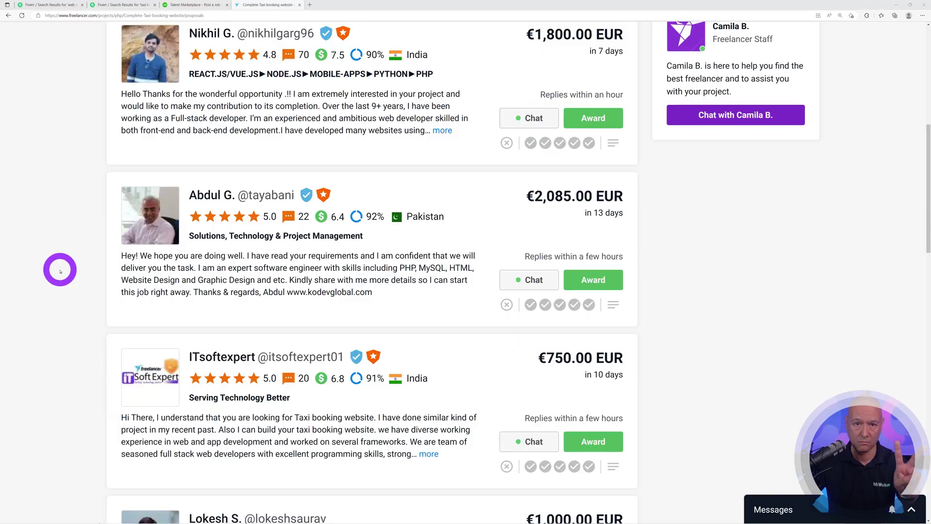
pyautogui.scroll(-10, 60, 271)
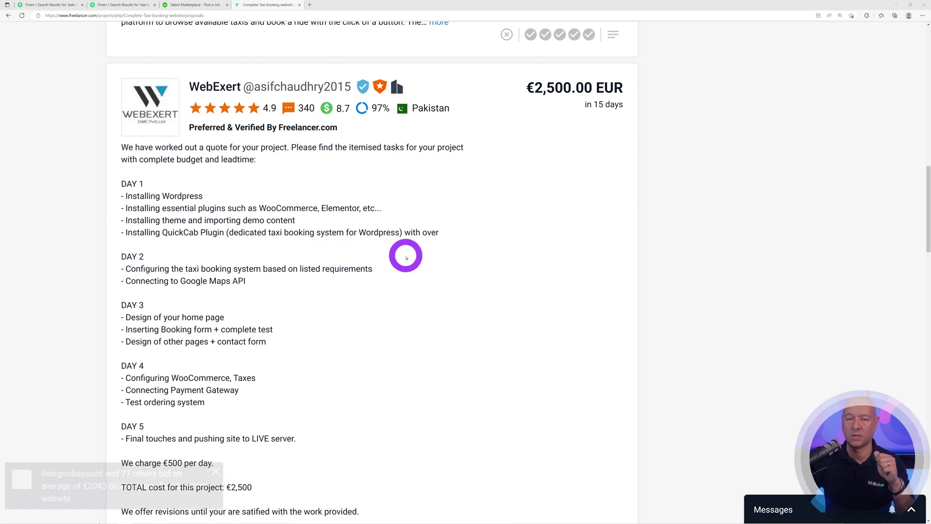
pyautogui.scroll(-3, 404, 257)
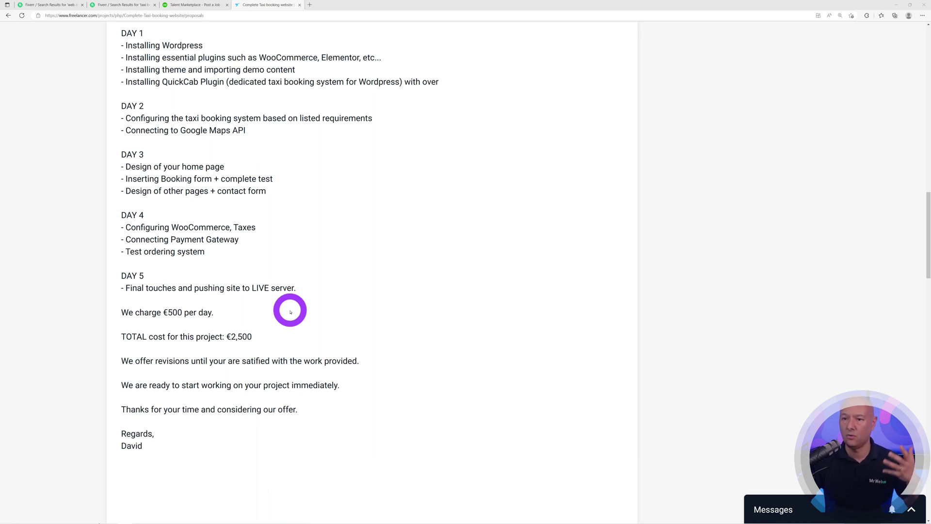
pyautogui.scroll(-2, 385, 297)
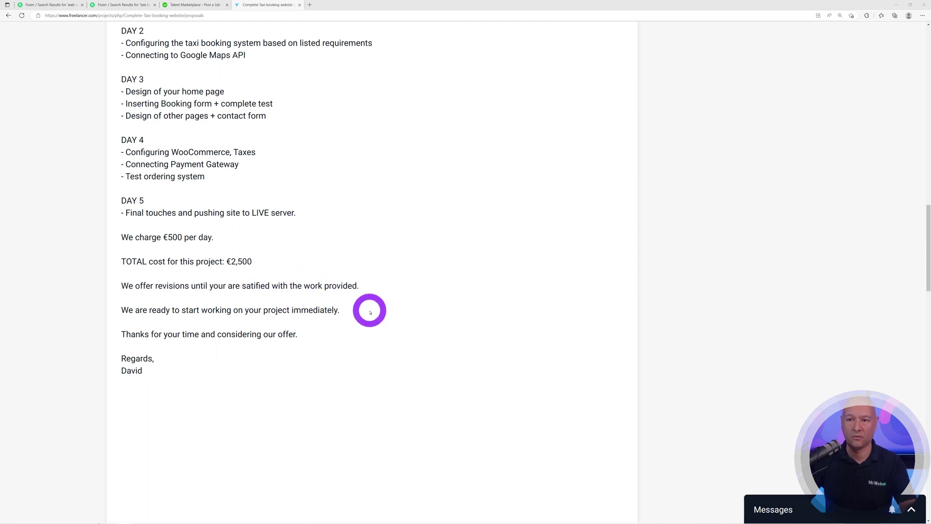
pyautogui.scroll(8, 370, 310)
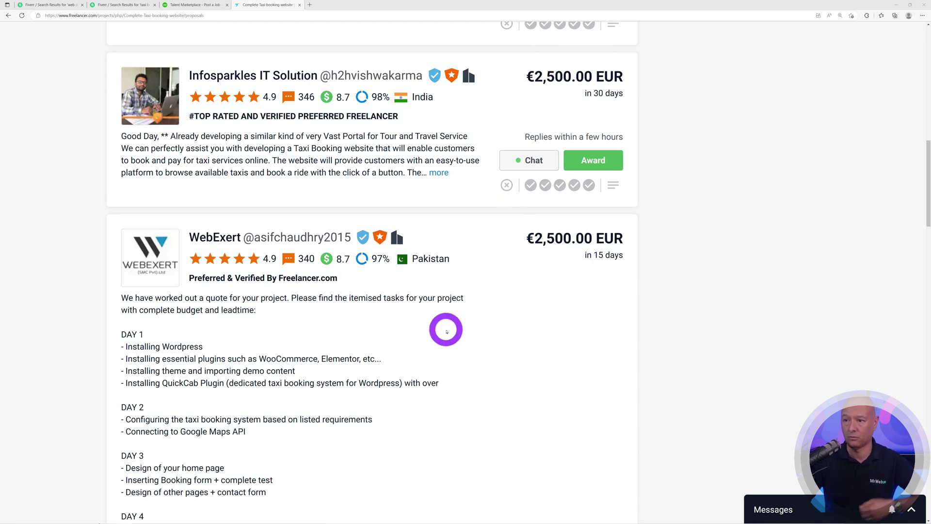
pyautogui.scroll(-2, 499, 323)
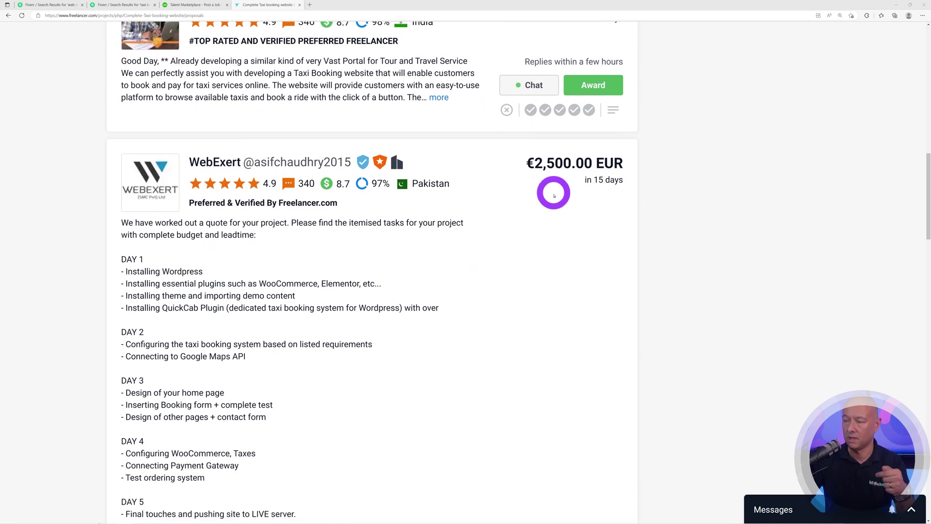
pyautogui.scroll(-6, 546, 216)
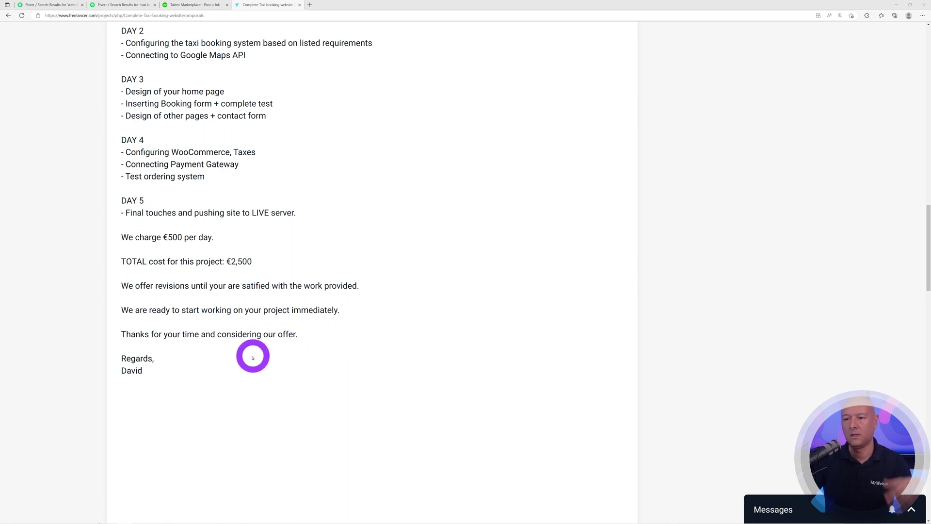
pyautogui.scroll(5, 370, 366)
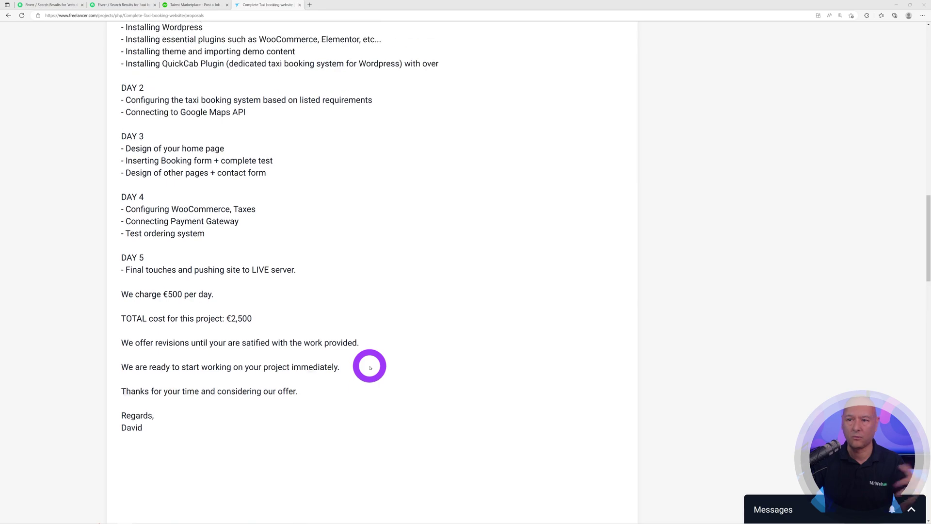